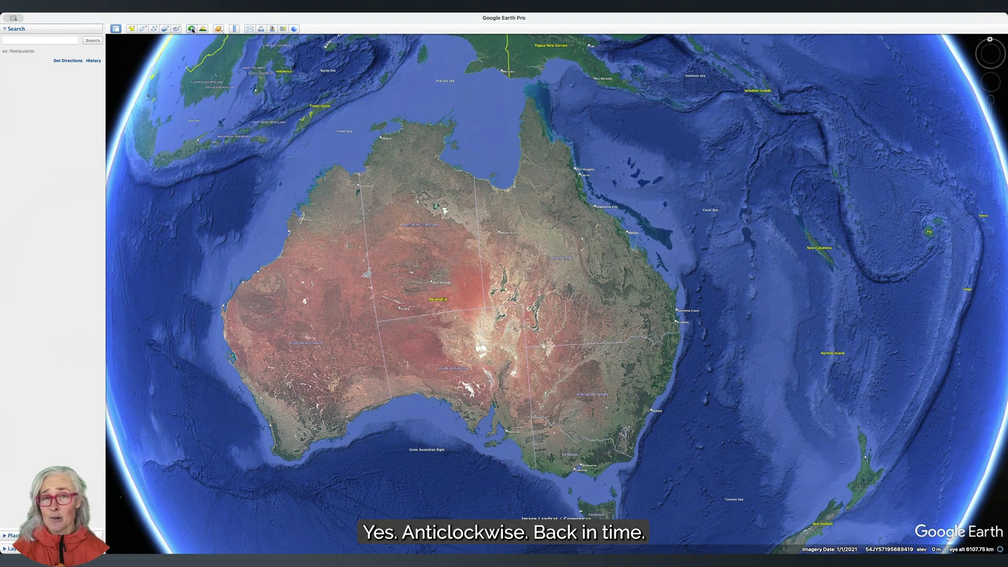
Turn on historical imagery and move the time slider back from 2020 to 12/1984
{"action": "left_click", "coordinate": [192, 29]}
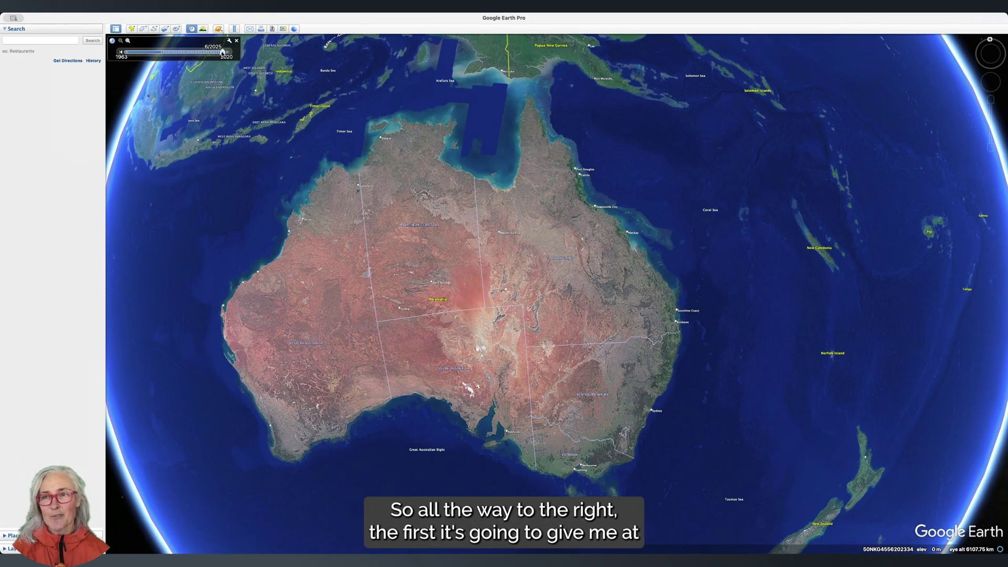
{"action": "left_click", "coordinate": [231, 54]}
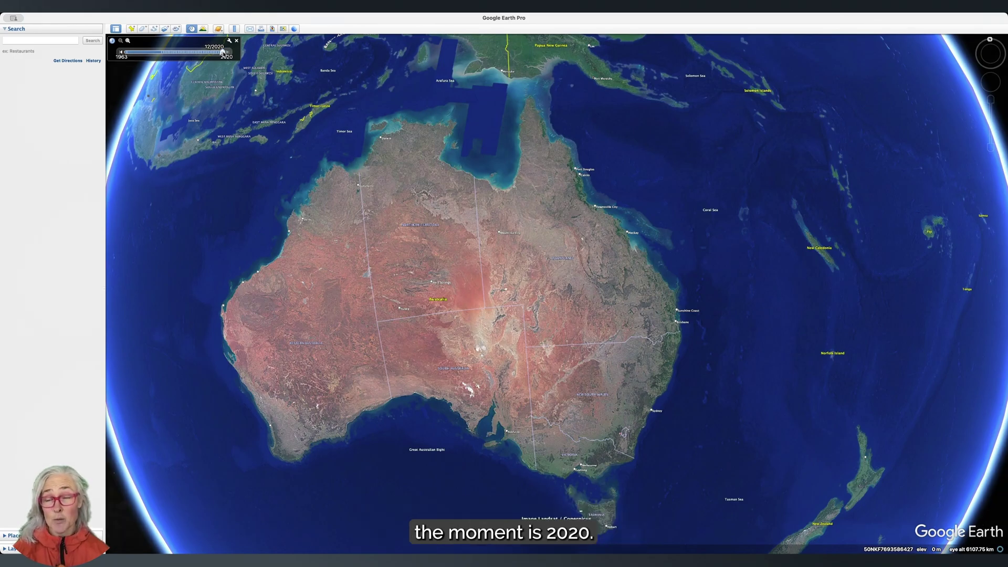
{"action": "left_click_drag", "start_coordinate": [222, 52], "coordinate": [188, 55]}
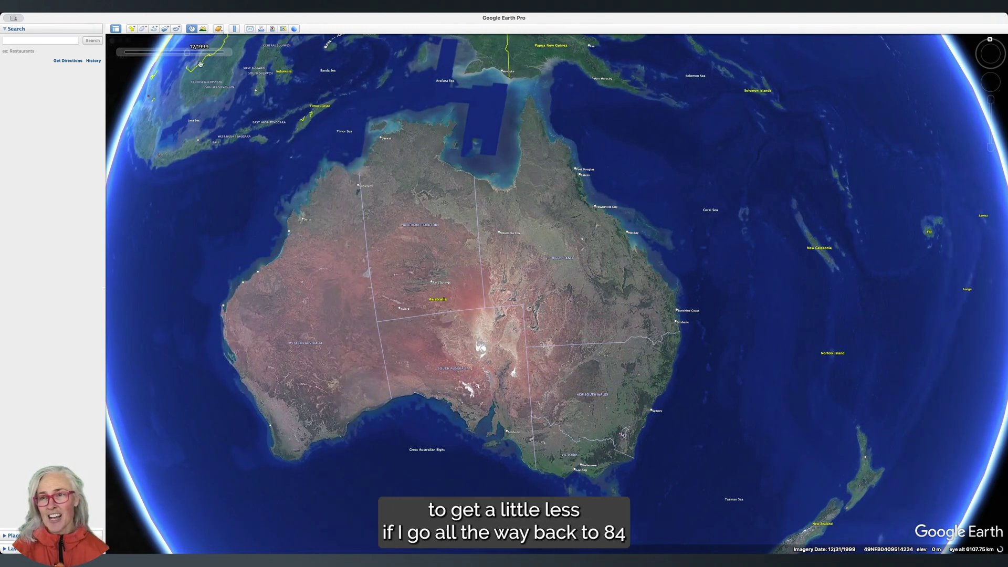
{"action": "left_click_drag", "start_coordinate": [187, 53], "coordinate": [163, 53]}
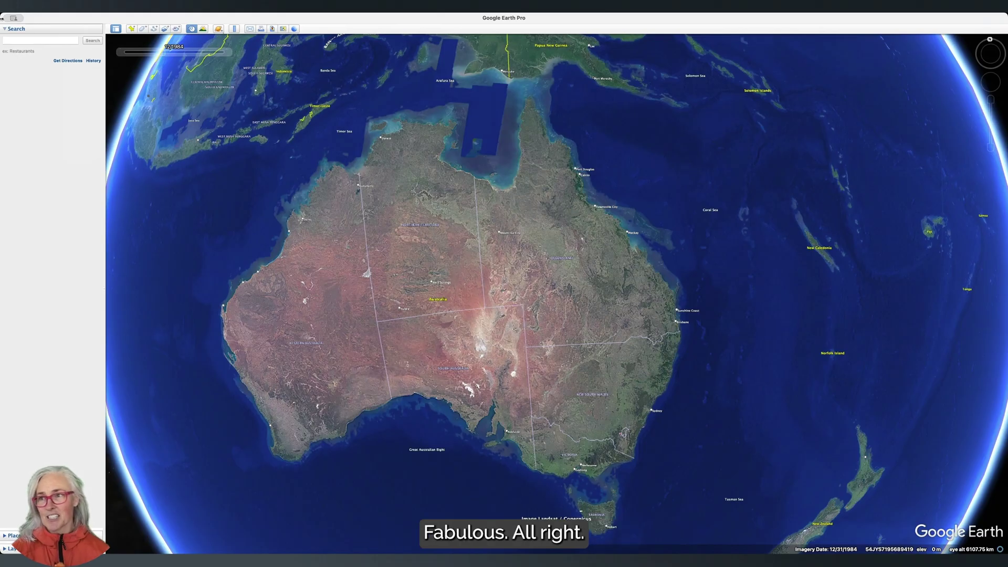
Search for 'Cadia NSW' and fly to the result on the 1984 imagery
{"action": "left_click", "coordinate": [23, 40]}
{"action": "type", "text": "cadia"}
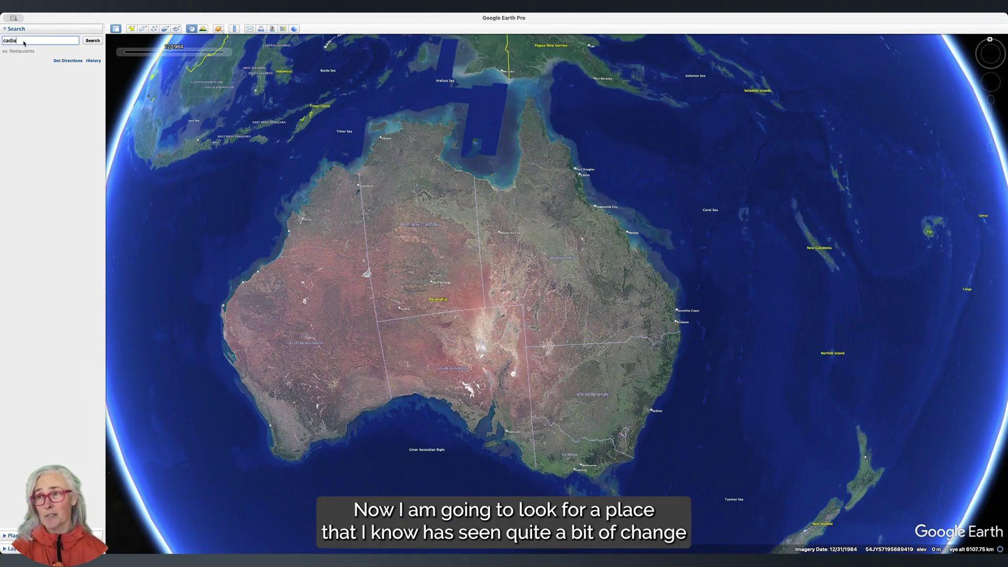
{"action": "key", "text": "Down"}
{"action": "key", "text": "Down"}
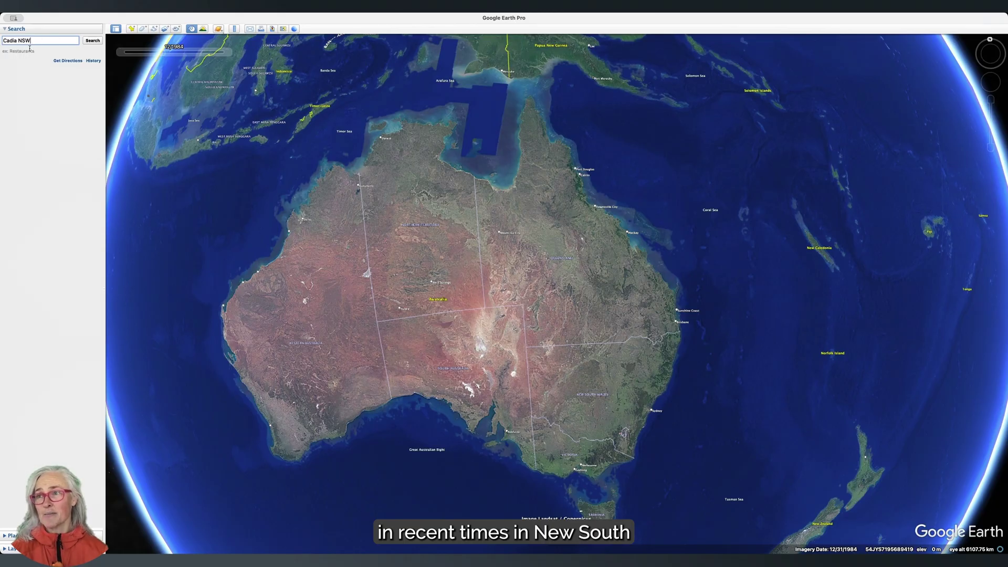
{"action": "left_click", "coordinate": [92, 40]}
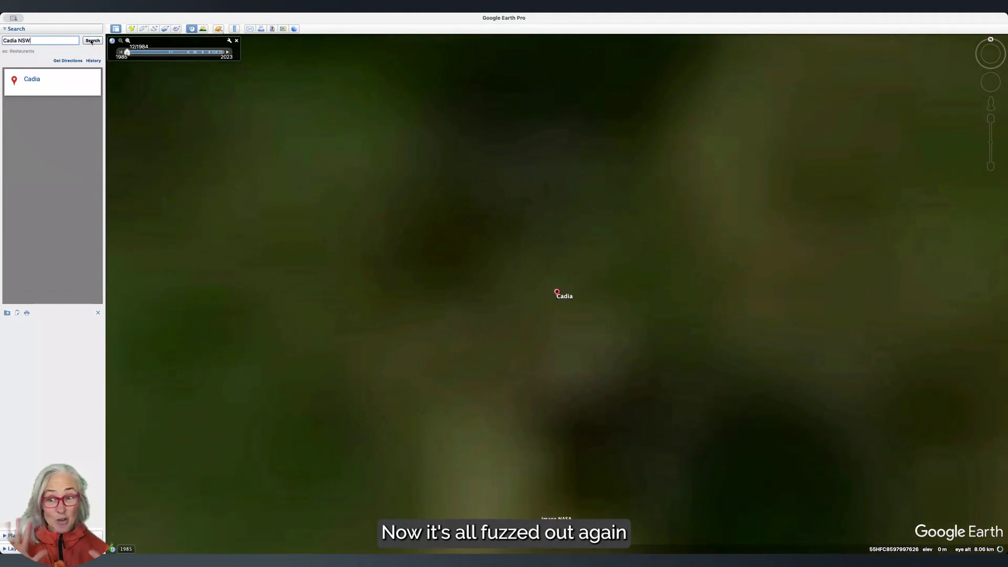
Fly back to Cadia, then zoom out and recentre to frame Canobolas and Orange in crisp 1984 imagery
{"action": "left_click", "coordinate": [91, 41]}
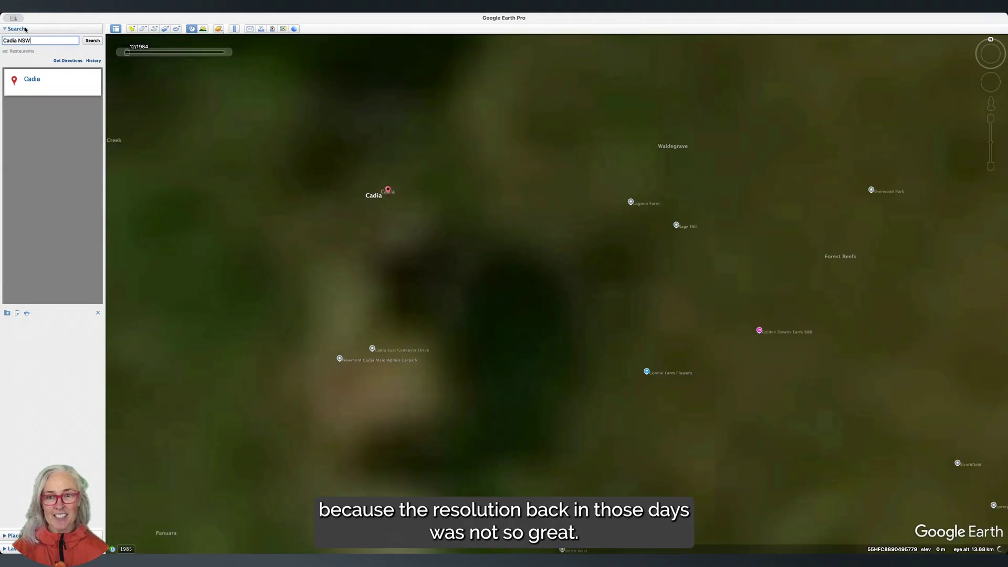
{"action": "scroll", "coordinate": [368, 215], "scroll_direction": "down", "scroll_amount": 3}
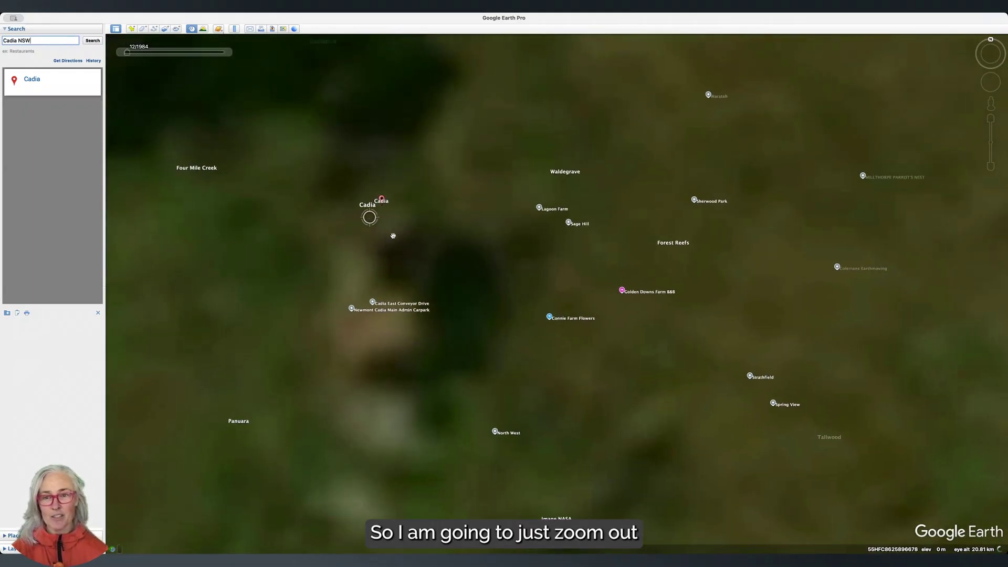
{"action": "scroll", "coordinate": [462, 292], "scroll_direction": "down", "scroll_amount": 3}
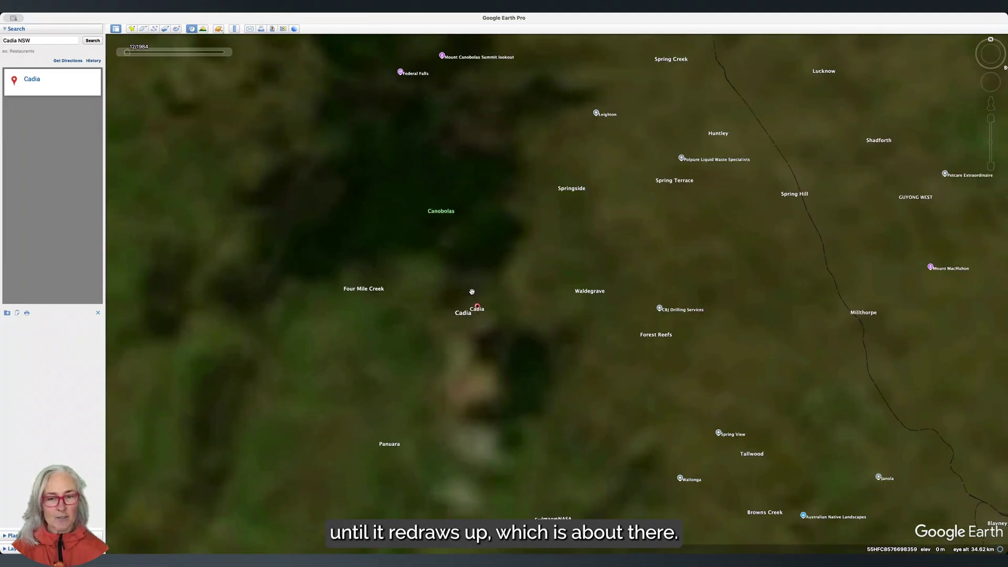
{"action": "scroll", "coordinate": [480, 291], "scroll_direction": "down", "scroll_amount": 2}
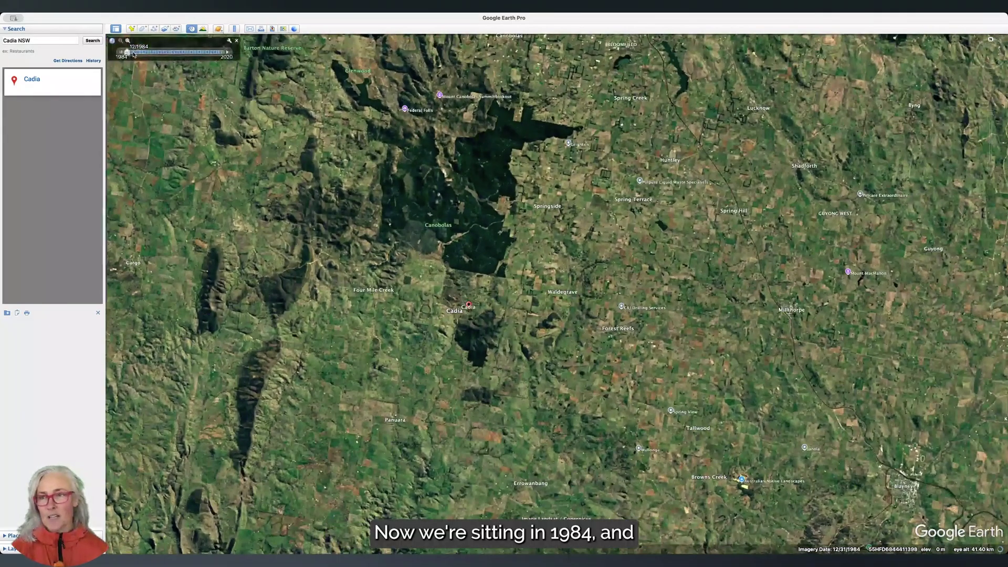
{"action": "left_click_drag", "start_coordinate": [467, 172], "coordinate": [478, 250]}
{"action": "scroll", "coordinate": [478, 250], "scroll_direction": "down", "scroll_amount": 3}
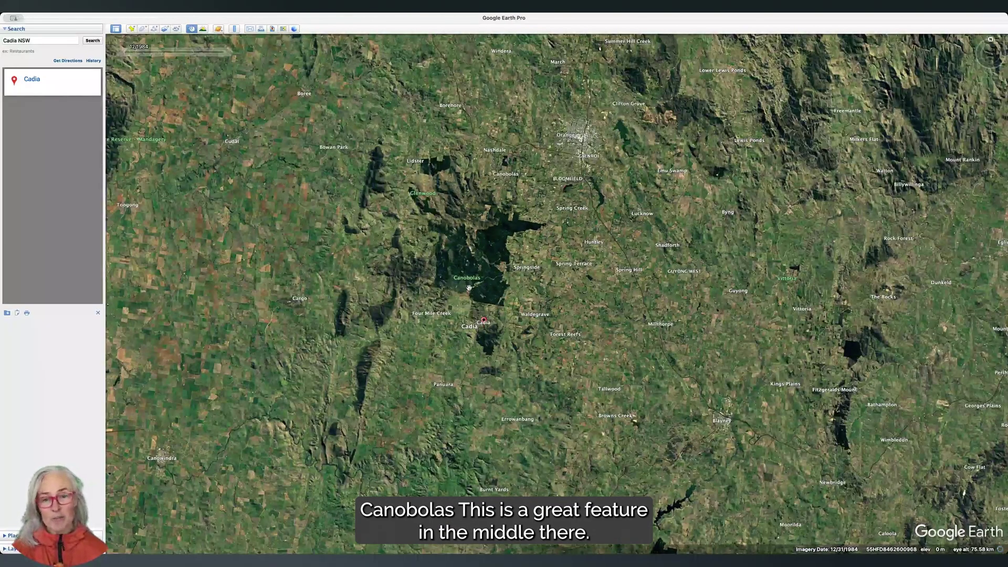
{"action": "scroll", "coordinate": [482, 283], "scroll_direction": "up", "scroll_amount": 3}
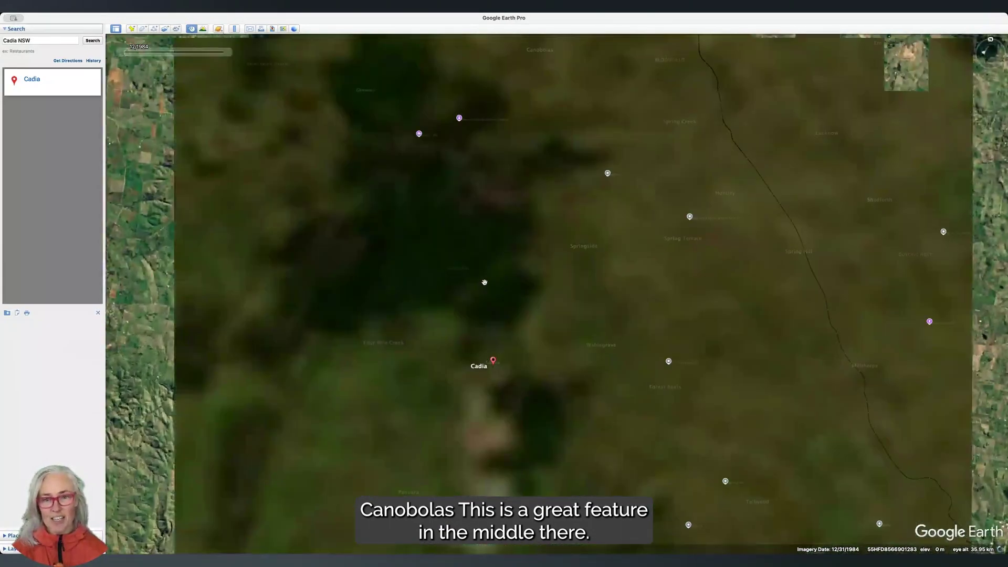
{"action": "scroll", "coordinate": [483, 284], "scroll_direction": "down", "scroll_amount": 1}
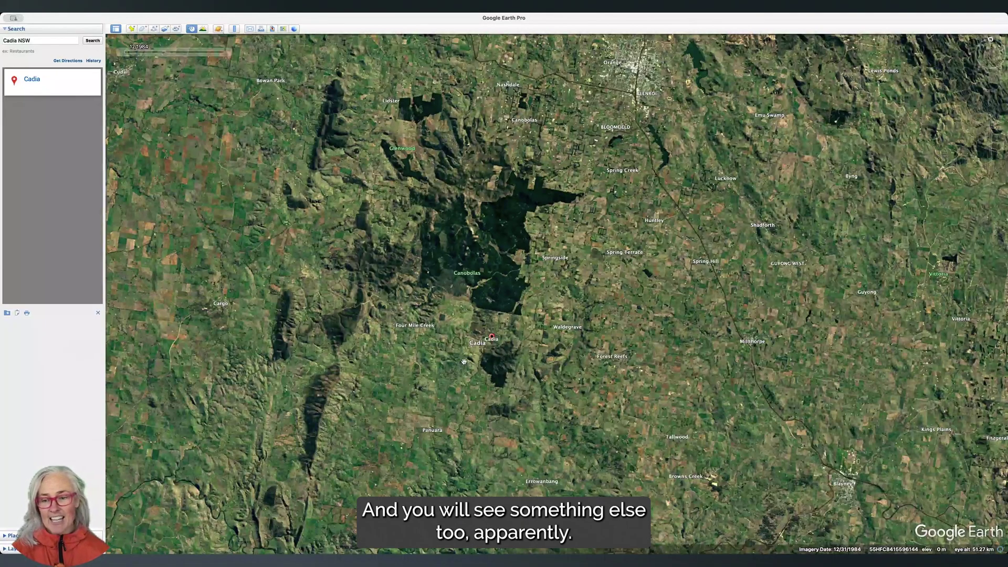
{"action": "left_click_drag", "start_coordinate": [453, 360], "coordinate": [469, 396]}
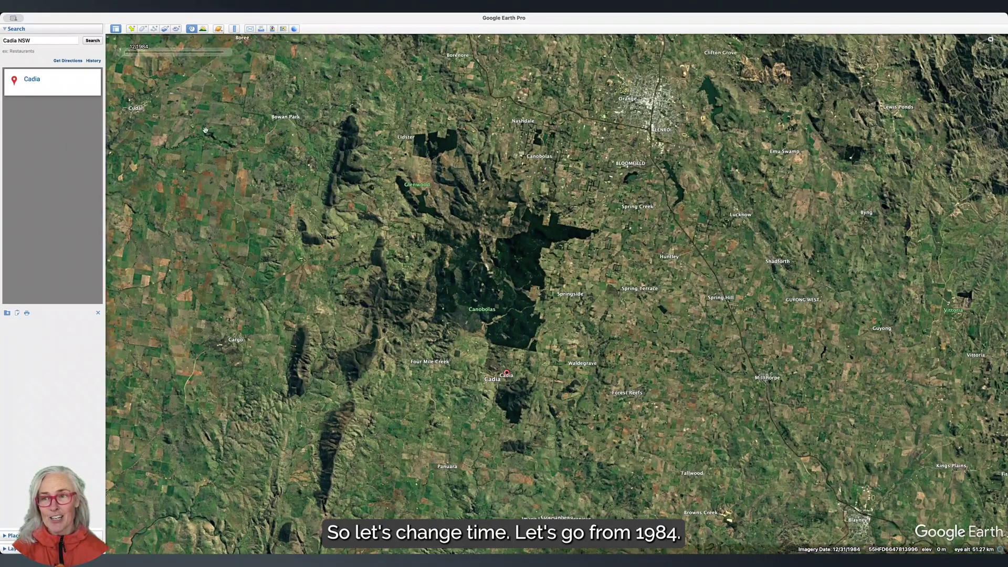
Advance the imagery date from 1984 to 12/1994 and redraw the countryside around Cadia
{"action": "mouse_move", "coordinate": [134, 54]}
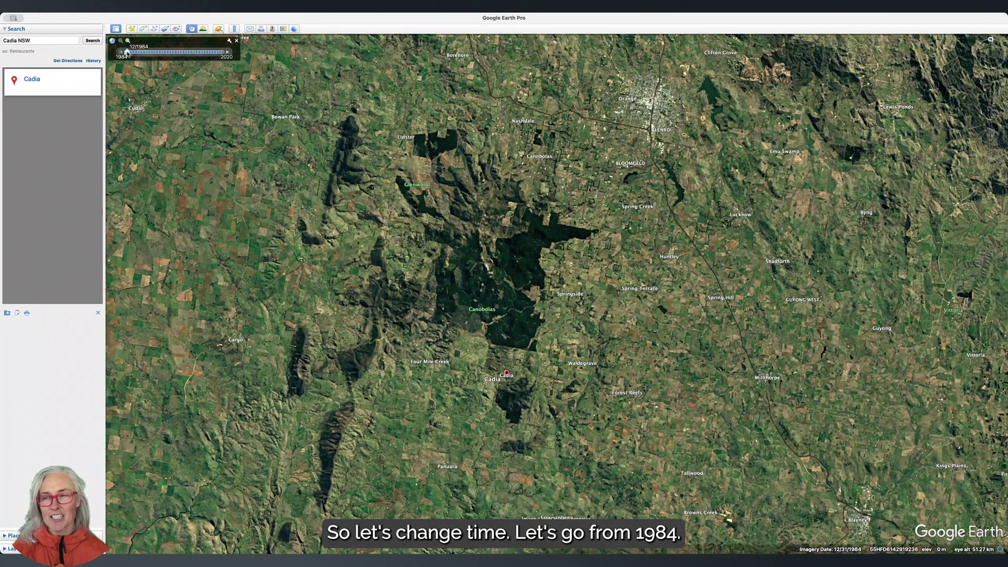
{"action": "left_click_drag", "start_coordinate": [127, 53], "coordinate": [154, 54]}
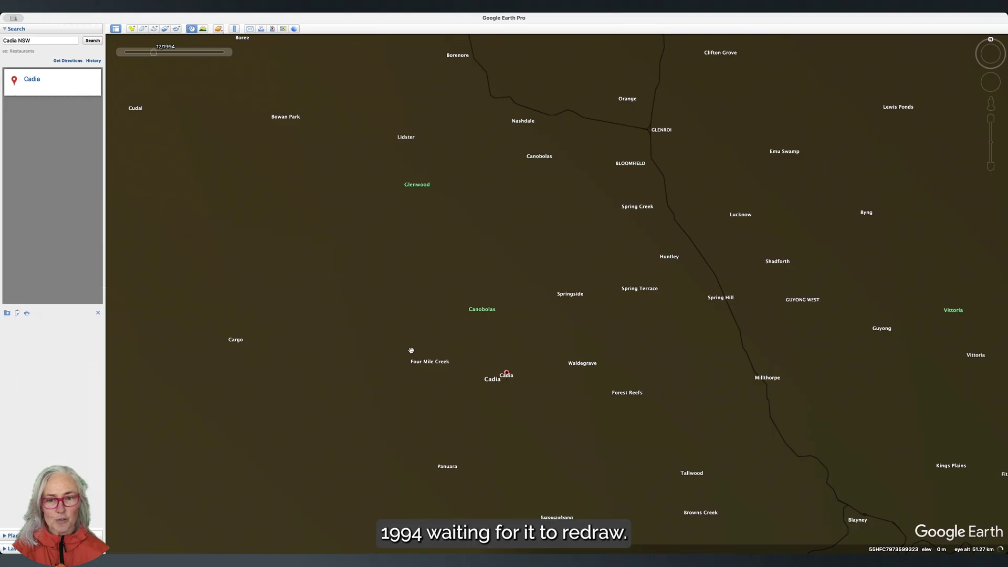
{"action": "scroll", "coordinate": [411, 351], "scroll_direction": "down", "scroll_amount": 2}
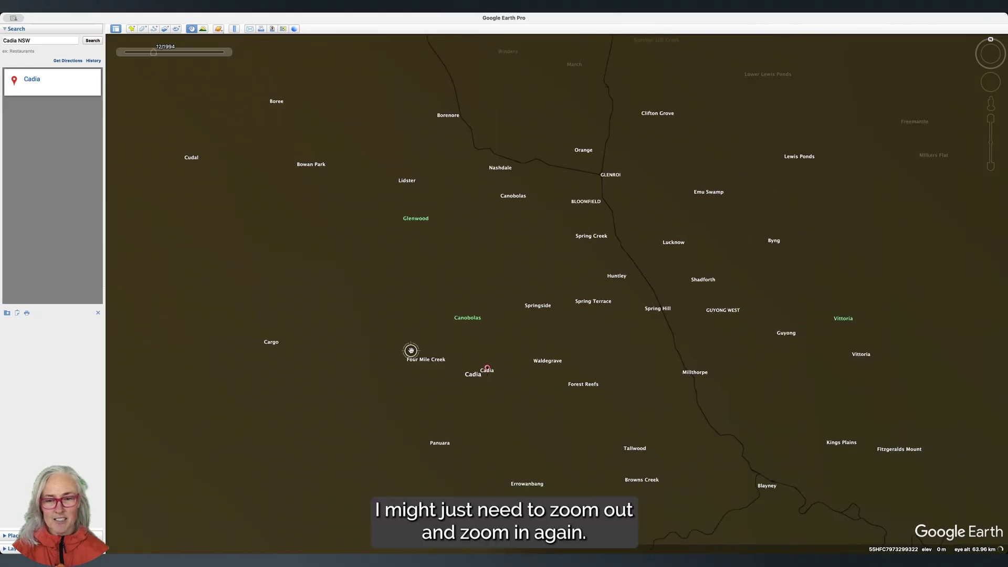
{"action": "scroll", "coordinate": [411, 350], "scroll_direction": "down", "scroll_amount": 2}
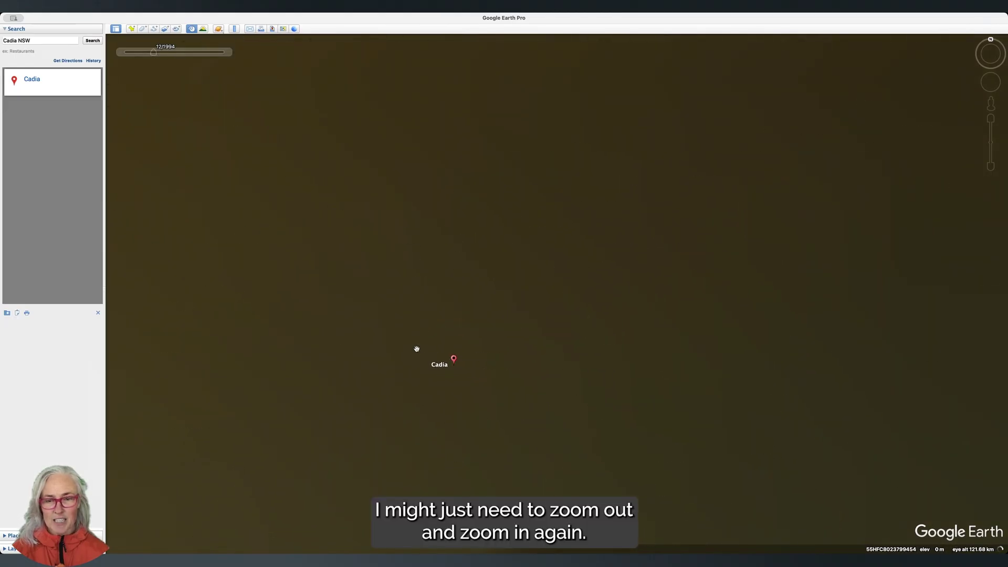
{"action": "scroll", "coordinate": [422, 347], "scroll_direction": "down", "scroll_amount": 2}
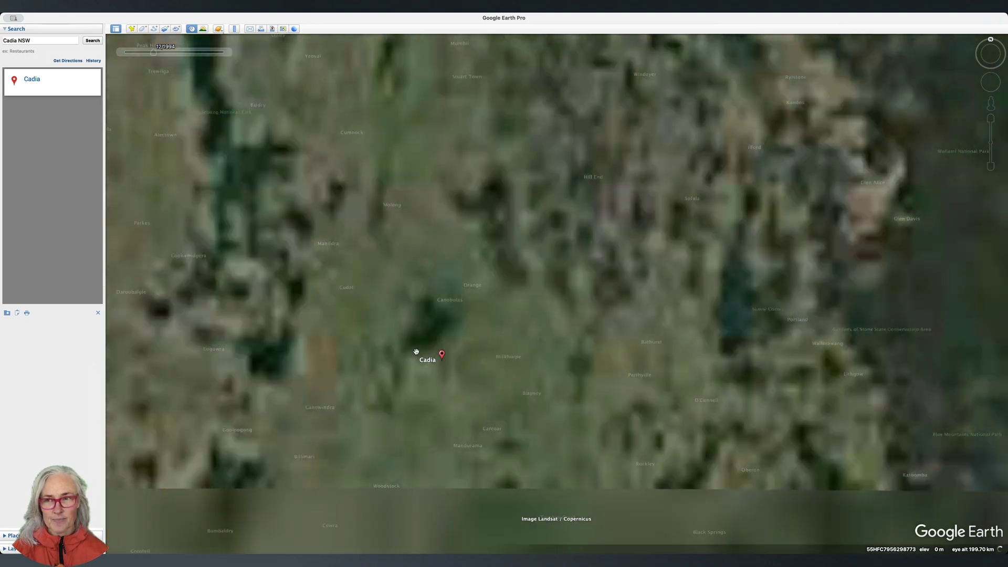
{"action": "scroll", "coordinate": [428, 351], "scroll_direction": "up", "scroll_amount": 3}
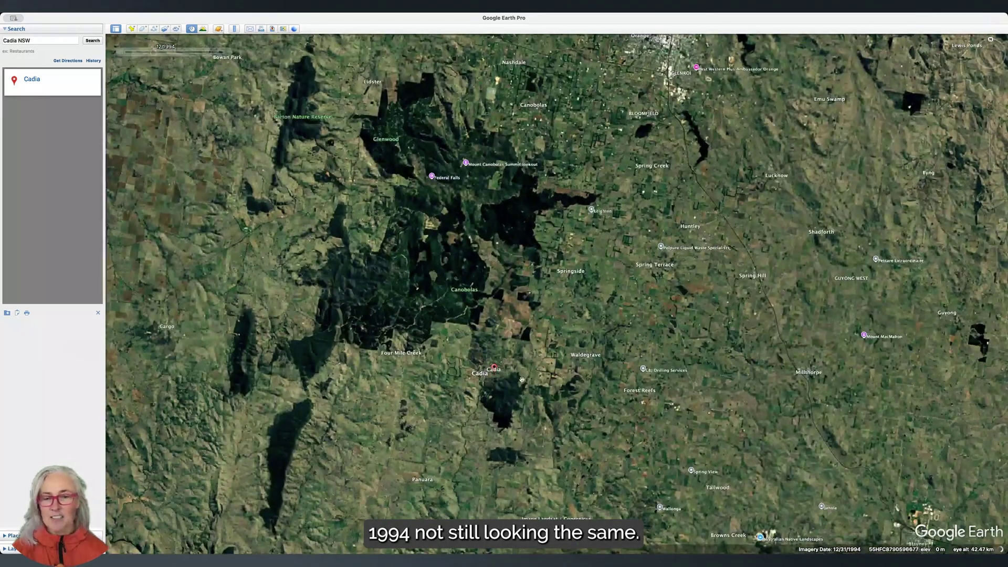
Advance the imagery to 1996 and let the Cadia view redraw
{"action": "mouse_move", "coordinate": [154, 53]}
{"action": "left_mouse_down"}
{"action": "mouse_move", "coordinate": [174, 53]}
{"action": "mouse_move", "coordinate": [165, 54]}
{"action": "left_mouse_up"}
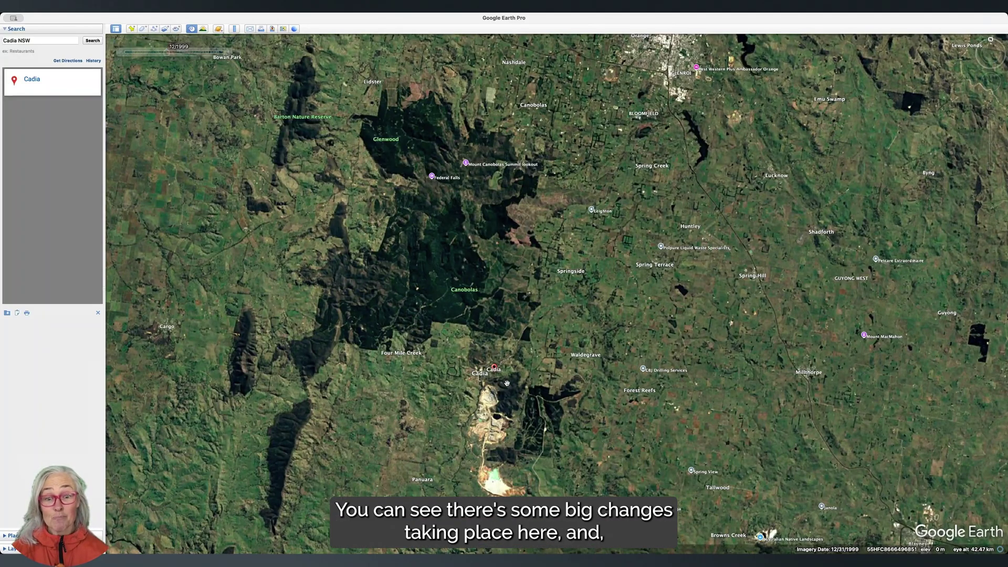
{"action": "scroll", "coordinate": [506, 426], "scroll_direction": "down", "scroll_amount": 2}
{"action": "scroll", "coordinate": [506, 425], "scroll_direction": "down", "scroll_amount": 3}
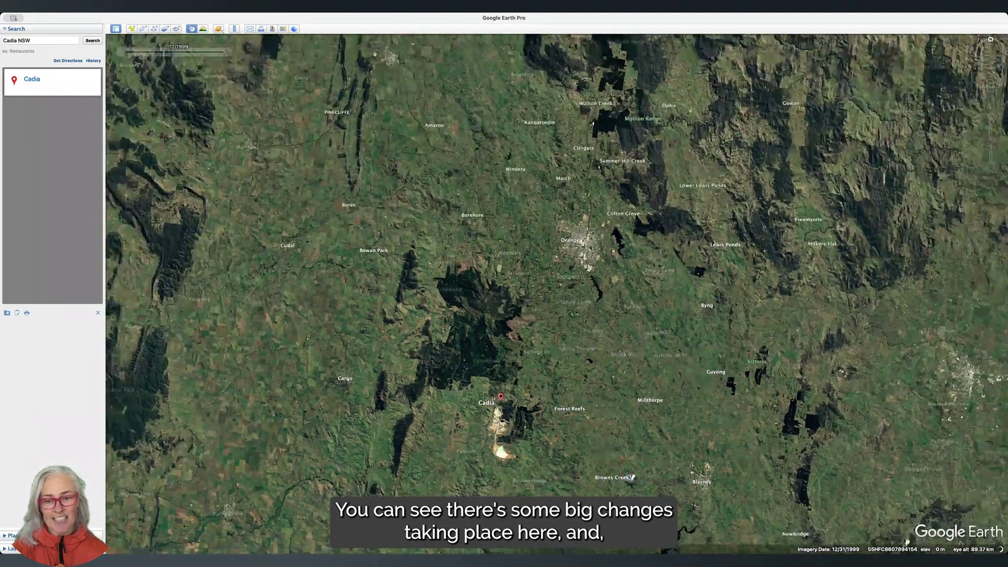
{"action": "scroll", "coordinate": [502, 428], "scroll_direction": "up", "scroll_amount": 3}
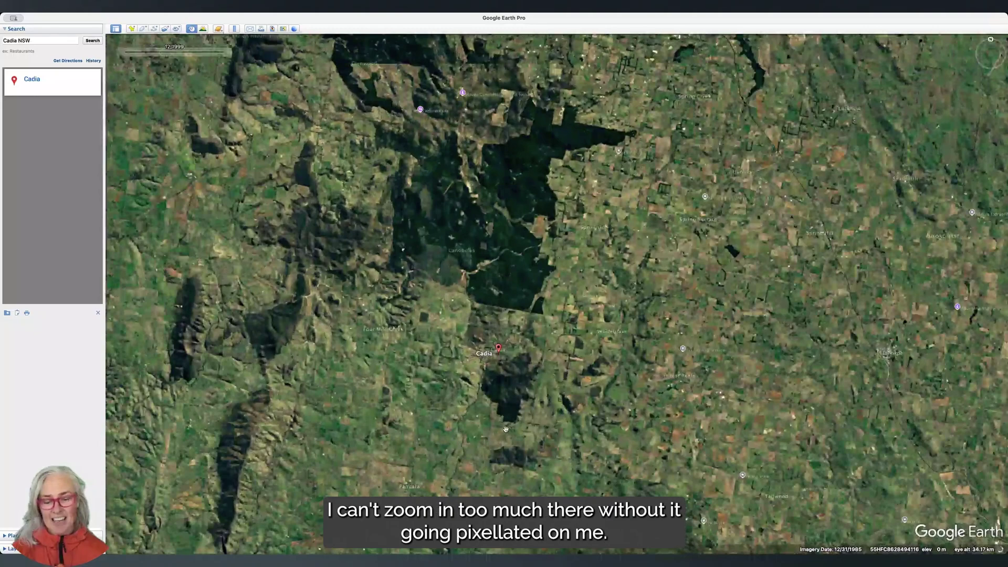
{"action": "scroll", "coordinate": [502, 428], "scroll_direction": "down", "scroll_amount": 2}
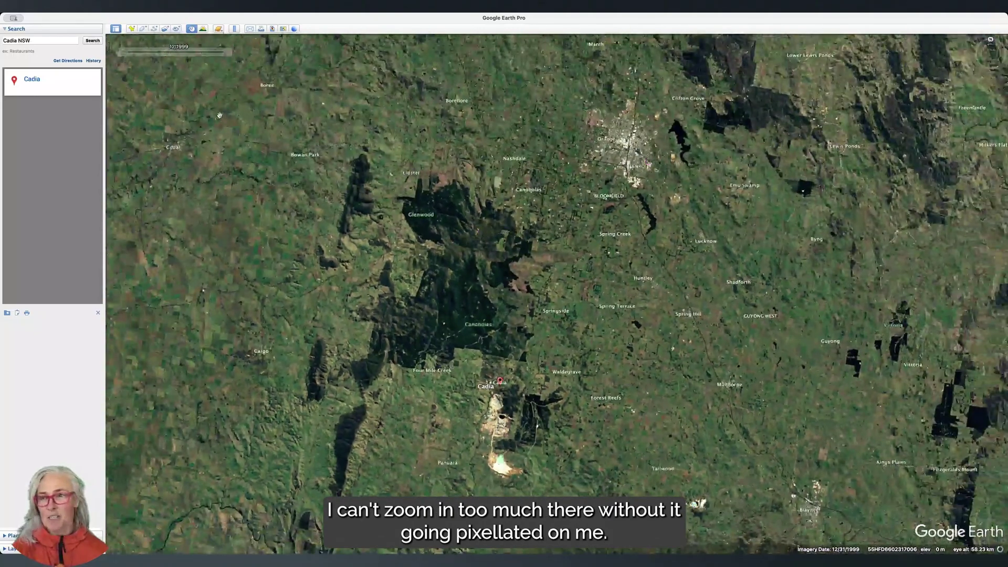
Move the imagery to 2001 and zoom in with the map centred on Cadia
{"action": "mouse_move", "coordinate": [169, 55]}
{"action": "left_click_drag", "start_coordinate": [167, 53], "coordinate": [179, 53]}
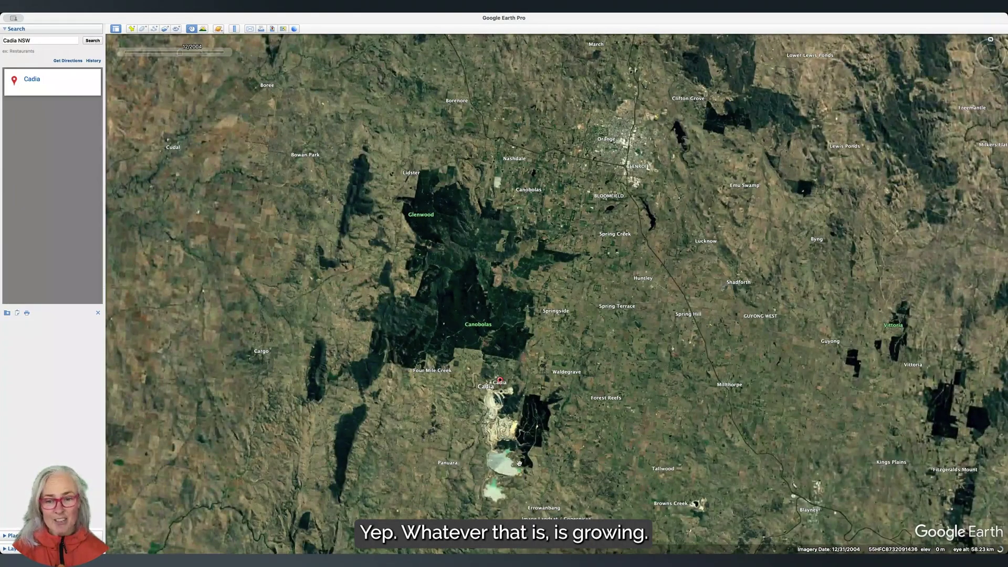
{"action": "scroll", "coordinate": [507, 447], "scroll_direction": "up", "scroll_amount": 4}
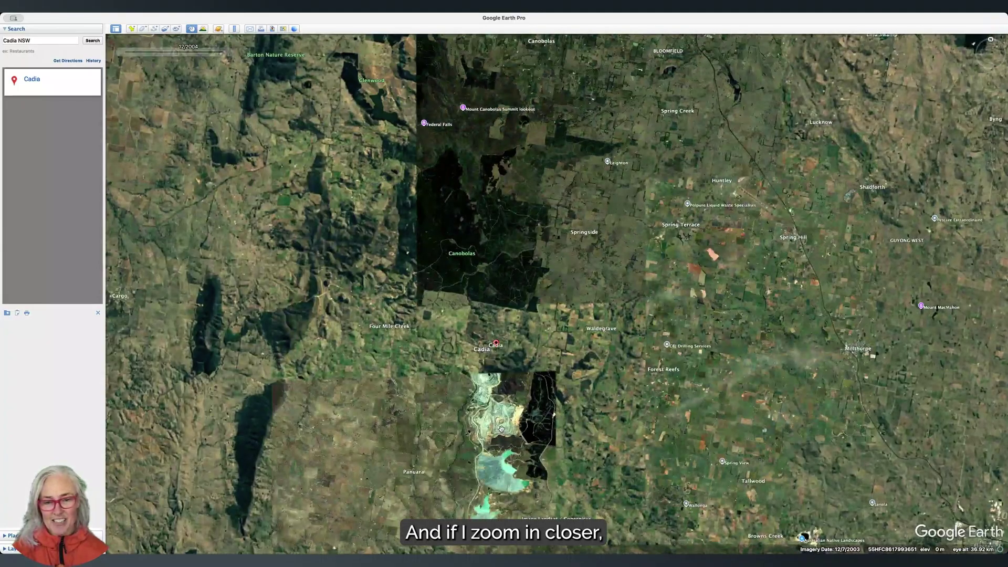
{"action": "left_click_drag", "start_coordinate": [496, 424], "coordinate": [484, 437]}
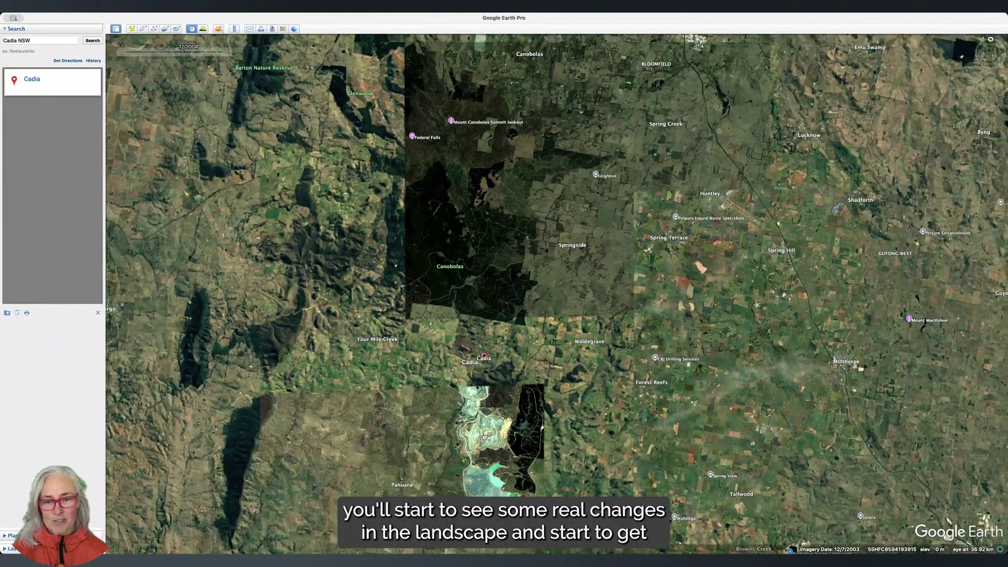
{"action": "scroll", "coordinate": [495, 447], "scroll_direction": "up", "scroll_amount": 3}
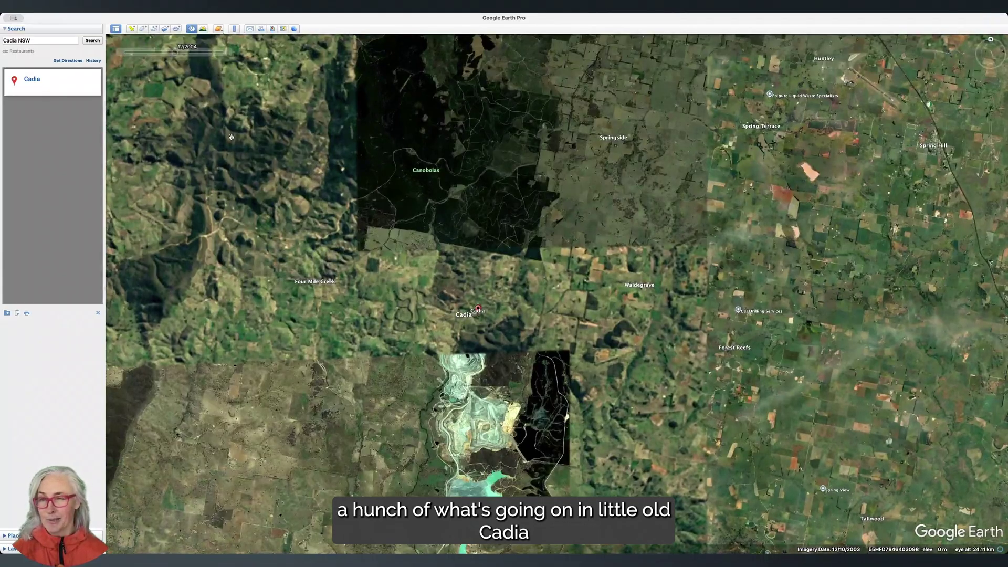
Advance the imagery to 2/9/2014, showing the open-cut pits and tailings dams
{"action": "left_click_drag", "start_coordinate": [175, 52], "coordinate": [197, 53]}
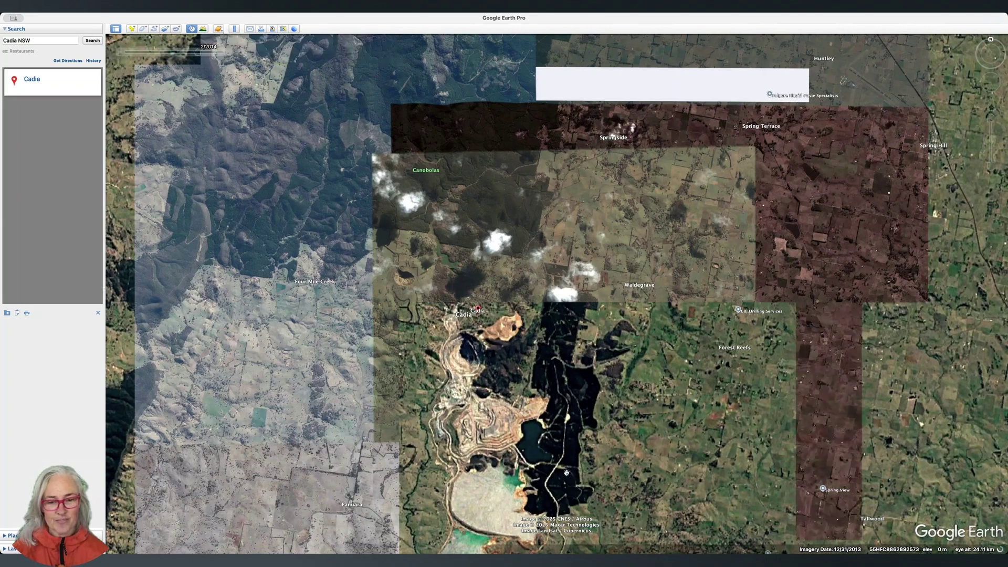
{"action": "scroll", "coordinate": [566, 473], "scroll_direction": "down", "scroll_amount": 2}
{"action": "scroll", "coordinate": [566, 472], "scroll_direction": "up", "scroll_amount": 2}
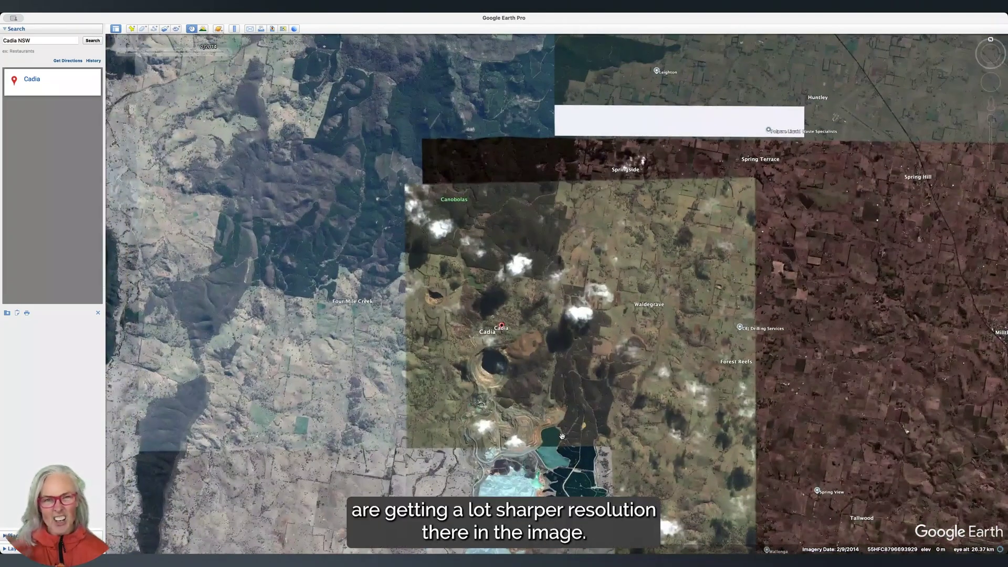
{"action": "scroll", "coordinate": [552, 437], "scroll_direction": "down", "scroll_amount": 2}
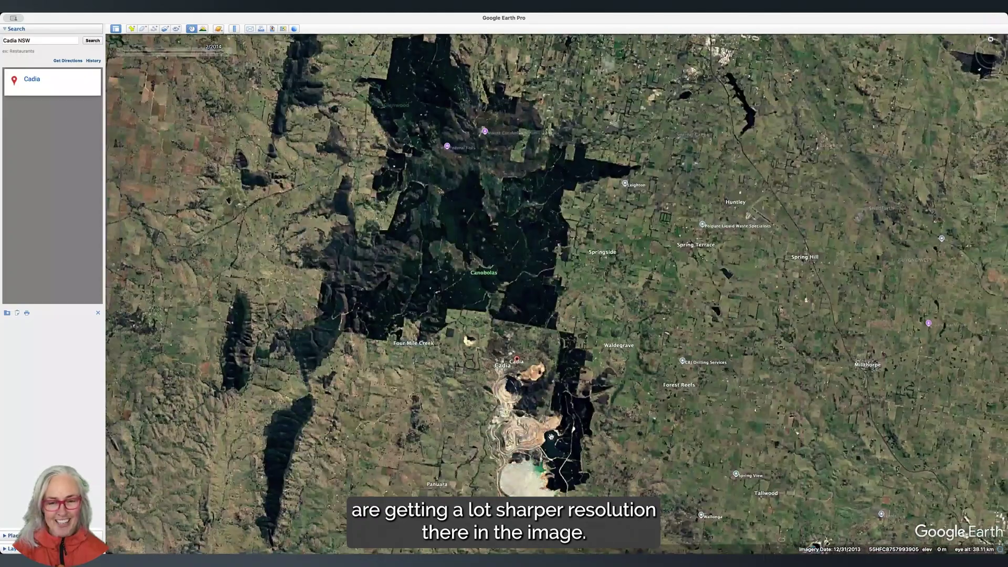
{"action": "scroll", "coordinate": [525, 445], "scroll_direction": "up", "scroll_amount": 4}
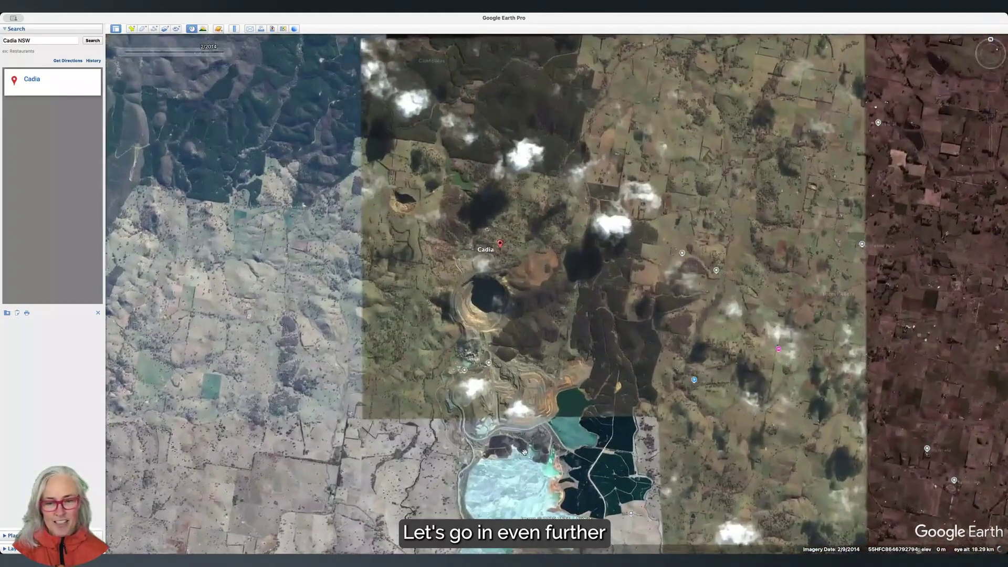
Zoom in on the pit, pan past the turquoise tailings dam, and set imagery to 10/2023
{"action": "scroll", "coordinate": [521, 442], "scroll_direction": "up", "scroll_amount": 2}
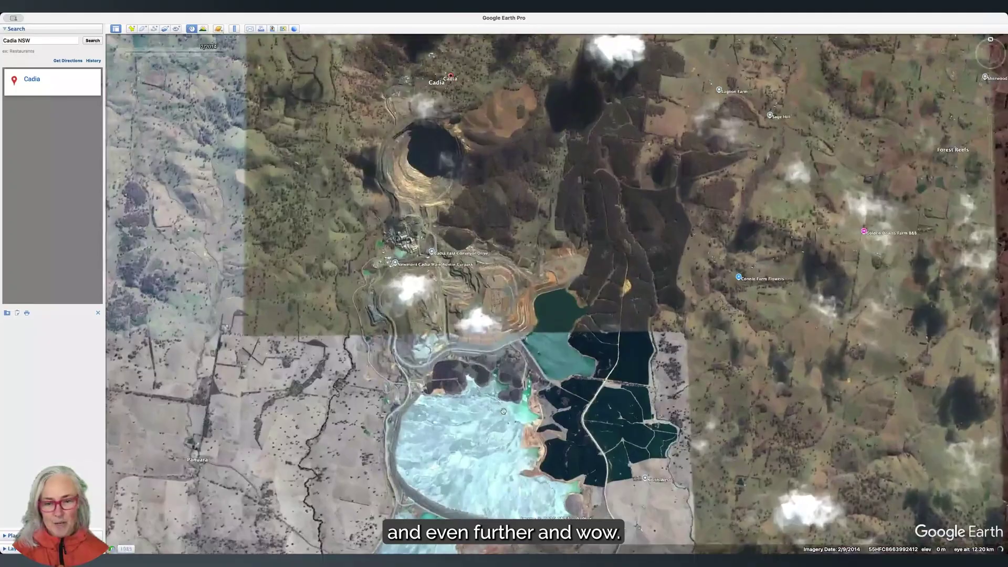
{"action": "left_click_drag", "start_coordinate": [483, 426], "coordinate": [511, 337]}
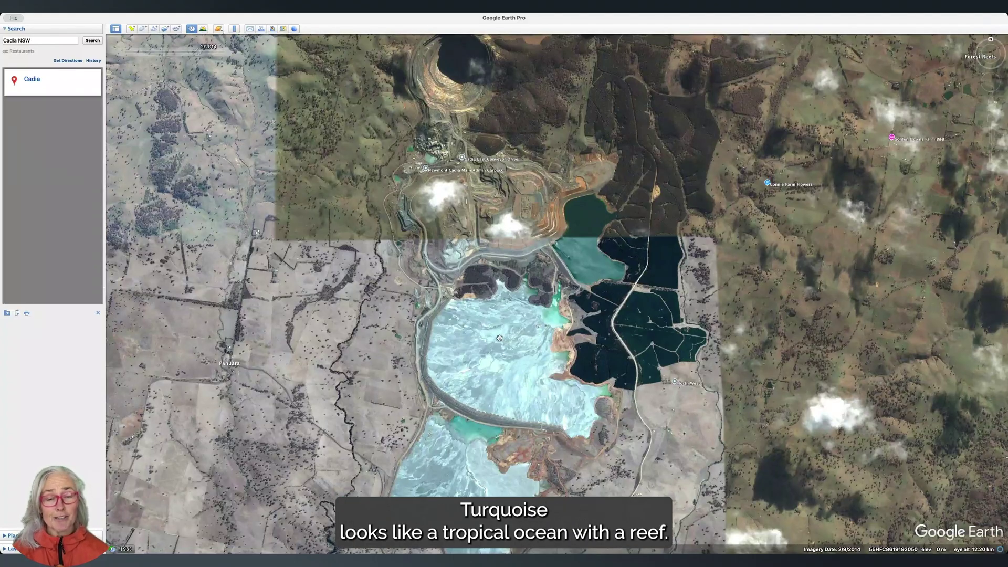
{"action": "left_click_drag", "start_coordinate": [493, 348], "coordinate": [485, 389]}
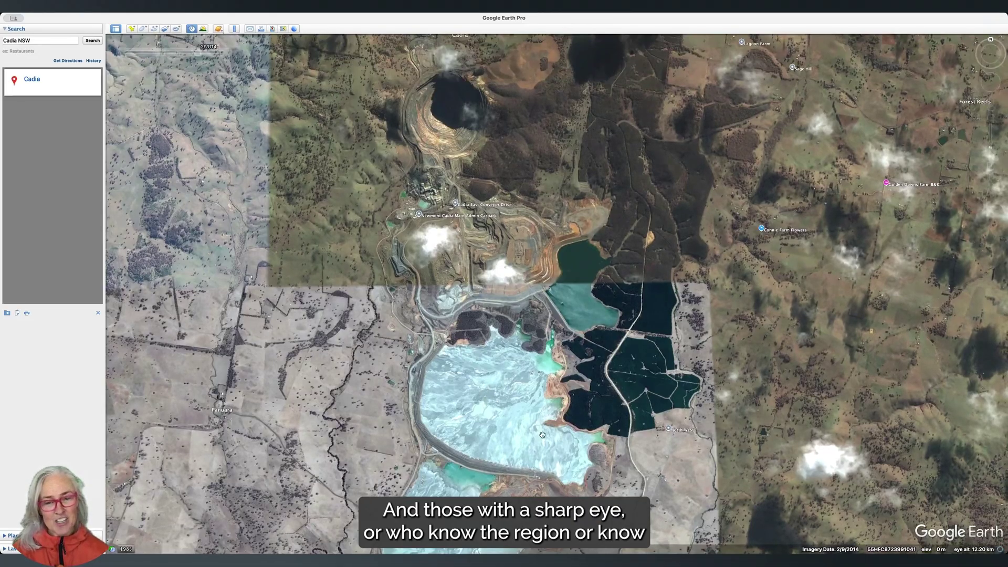
{"action": "scroll", "coordinate": [473, 210], "scroll_direction": "down", "scroll_amount": 5}
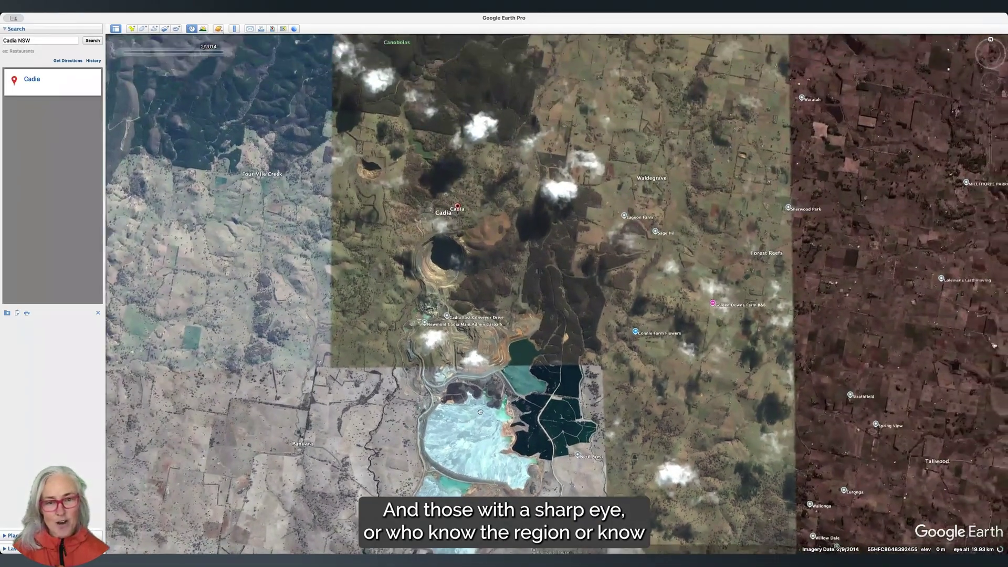
{"action": "scroll", "coordinate": [444, 270], "scroll_direction": "up", "scroll_amount": 5}
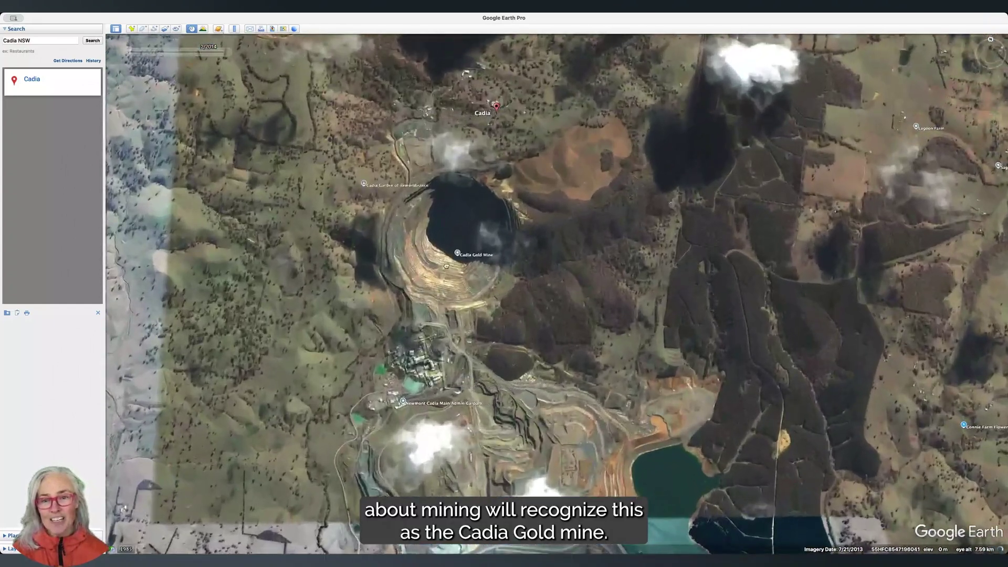
{"action": "scroll", "coordinate": [552, 299], "scroll_direction": "up", "scroll_amount": 2}
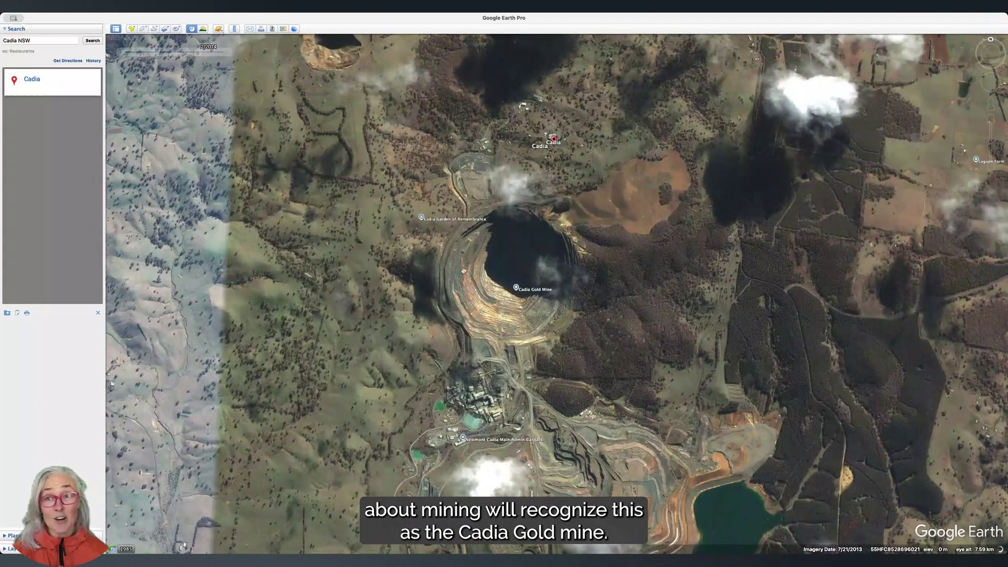
{"action": "left_click_drag", "start_coordinate": [199, 53], "coordinate": [228, 52]}
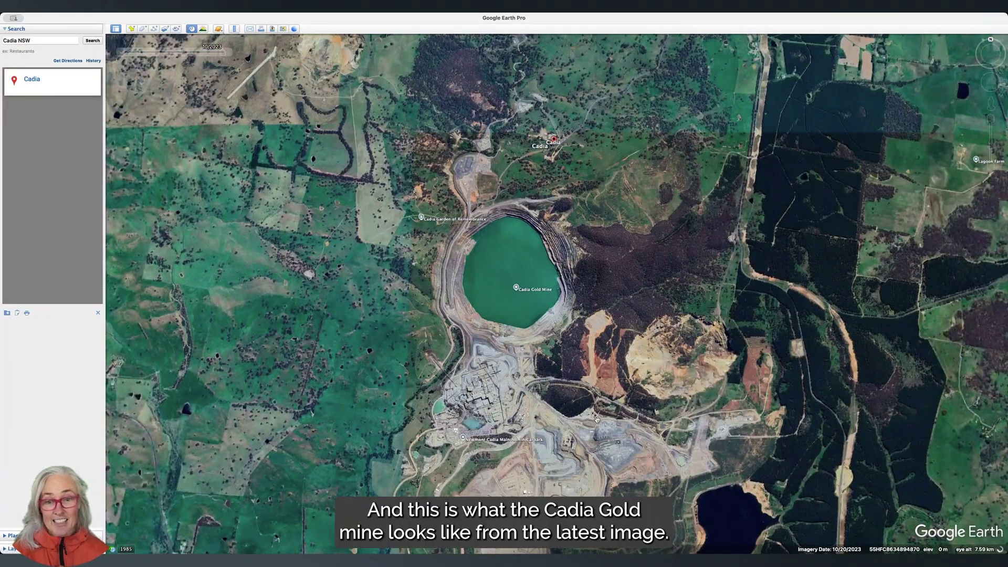
Zoom in close on the 2023 processing plant and centre the view on it
{"action": "scroll", "coordinate": [534, 407], "scroll_direction": "down", "scroll_amount": 3}
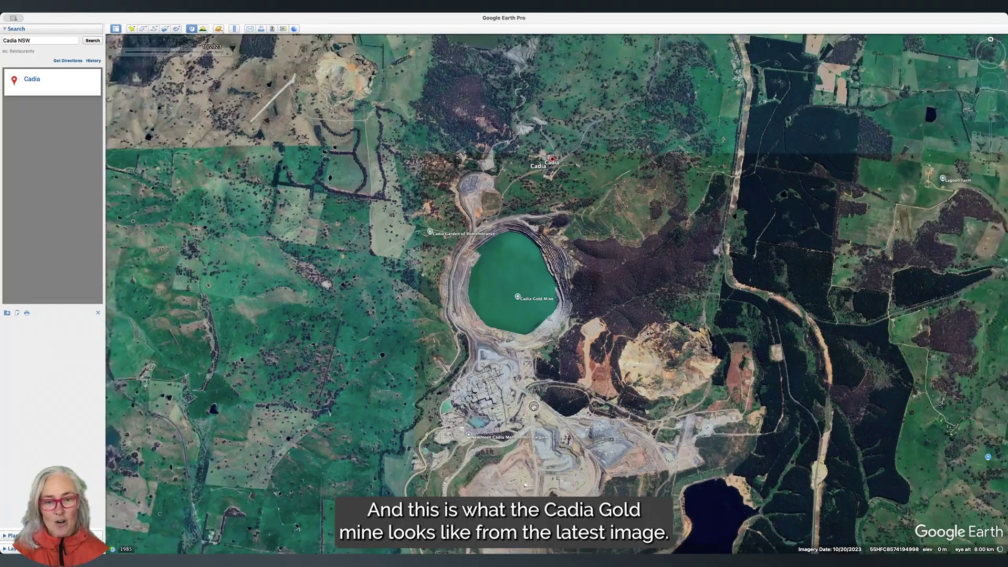
{"action": "scroll", "coordinate": [575, 428], "scroll_direction": "down", "scroll_amount": 2}
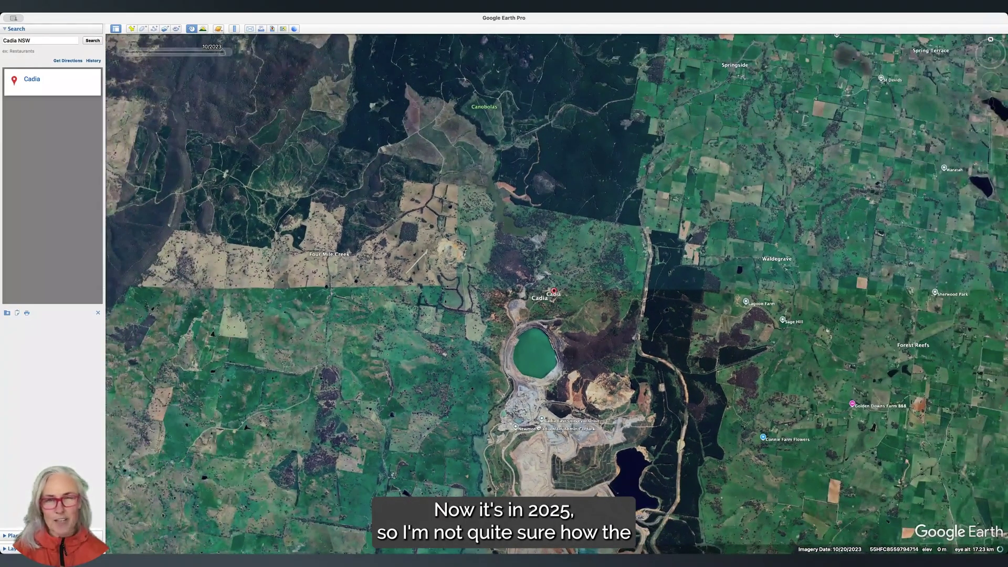
{"action": "mouse_move", "coordinate": [195, 51]}
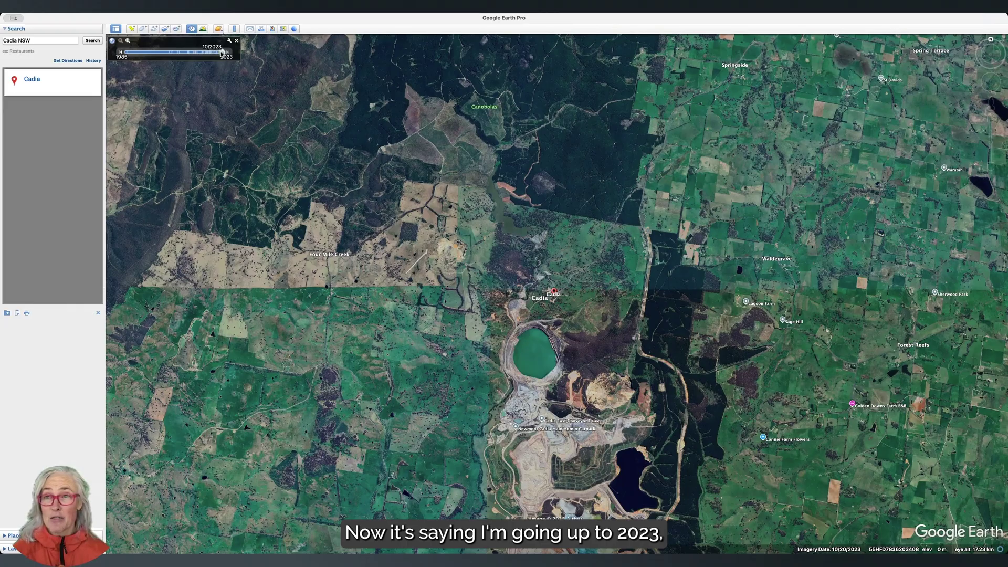
{"action": "scroll", "coordinate": [553, 515], "scroll_direction": "up", "scroll_amount": 5}
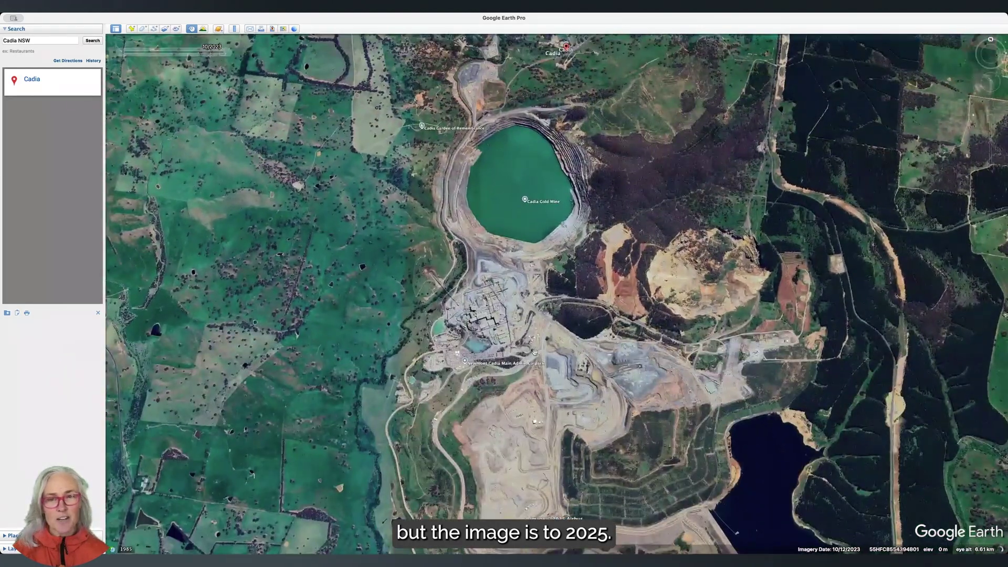
{"action": "scroll", "coordinate": [534, 429], "scroll_direction": "up", "scroll_amount": 1}
{"action": "scroll", "coordinate": [533, 430], "scroll_direction": "up", "scroll_amount": 3}
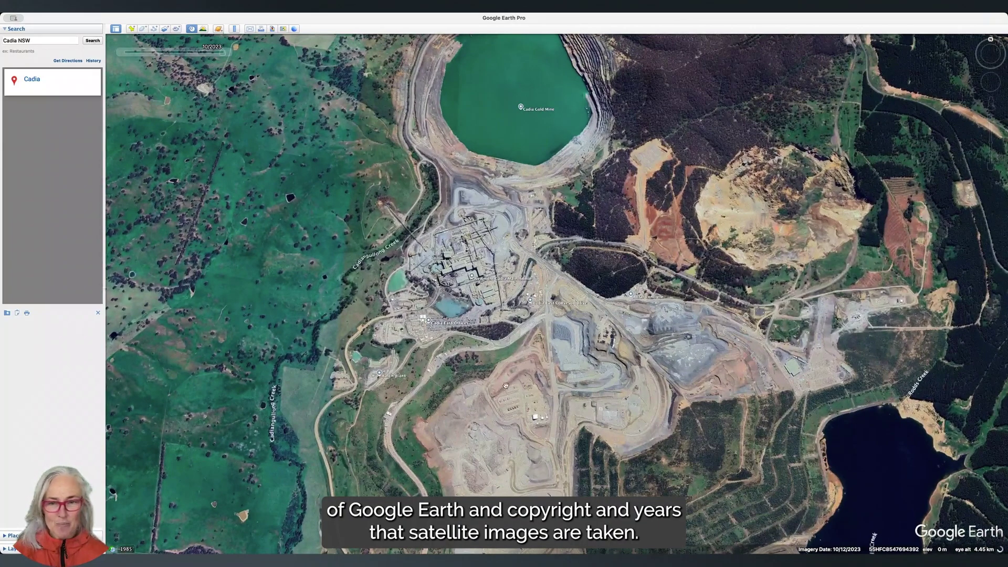
{"action": "scroll", "coordinate": [503, 385], "scroll_direction": "up", "scroll_amount": 3}
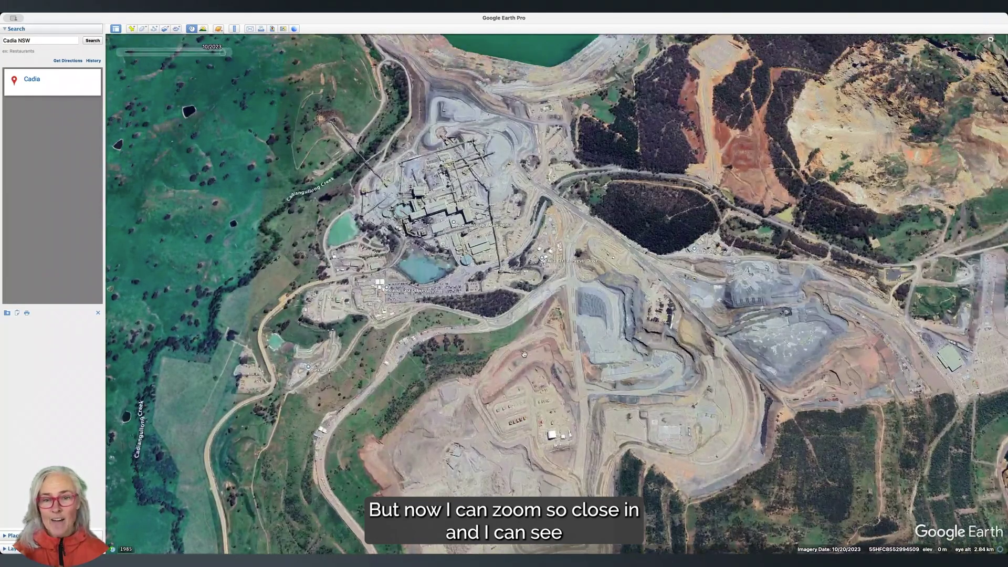
{"action": "scroll", "coordinate": [523, 354], "scroll_direction": "up", "scroll_amount": 3}
{"action": "scroll", "coordinate": [531, 344], "scroll_direction": "up", "scroll_amount": 2}
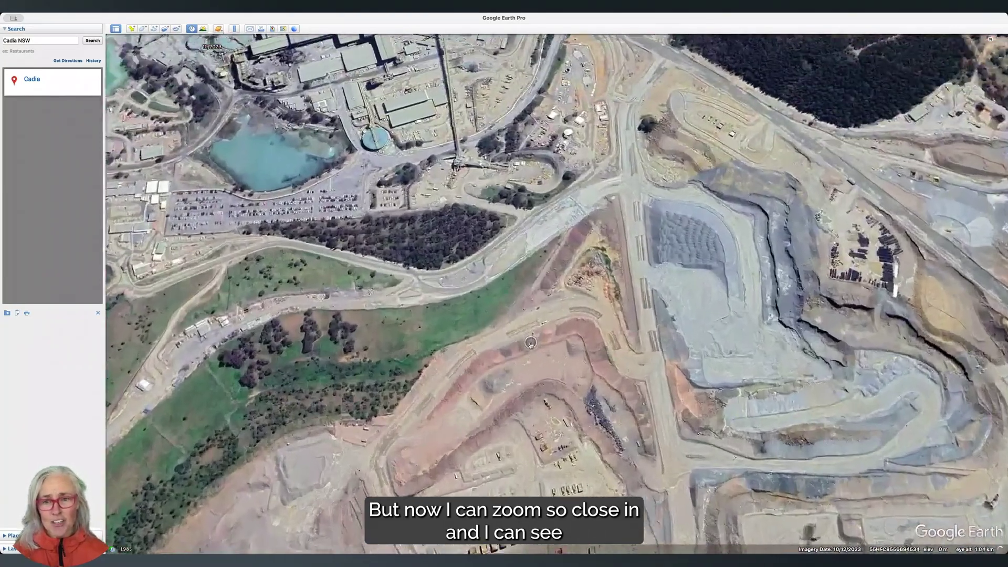
{"action": "left_click_drag", "start_coordinate": [531, 344], "coordinate": [597, 395]}
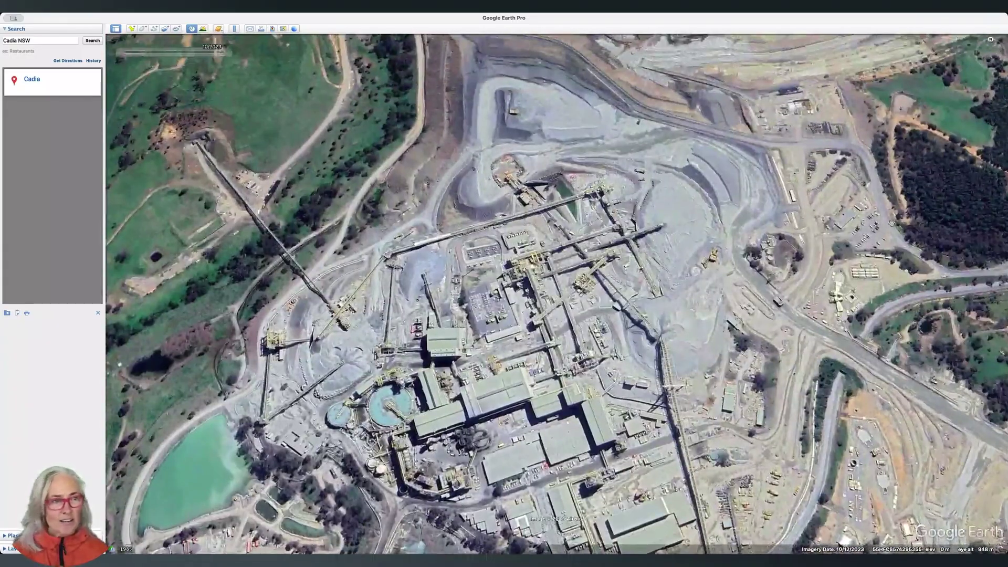
Pan south with the navigation control to reveal the lake and car park
{"action": "mouse_move", "coordinate": [986, 80]}
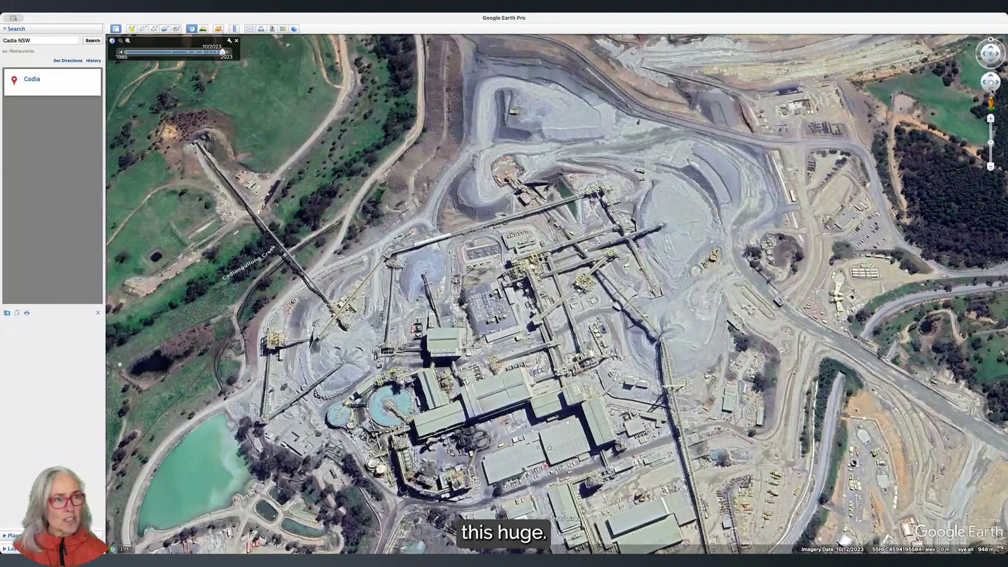
{"action": "left_click", "coordinate": [991, 89]}
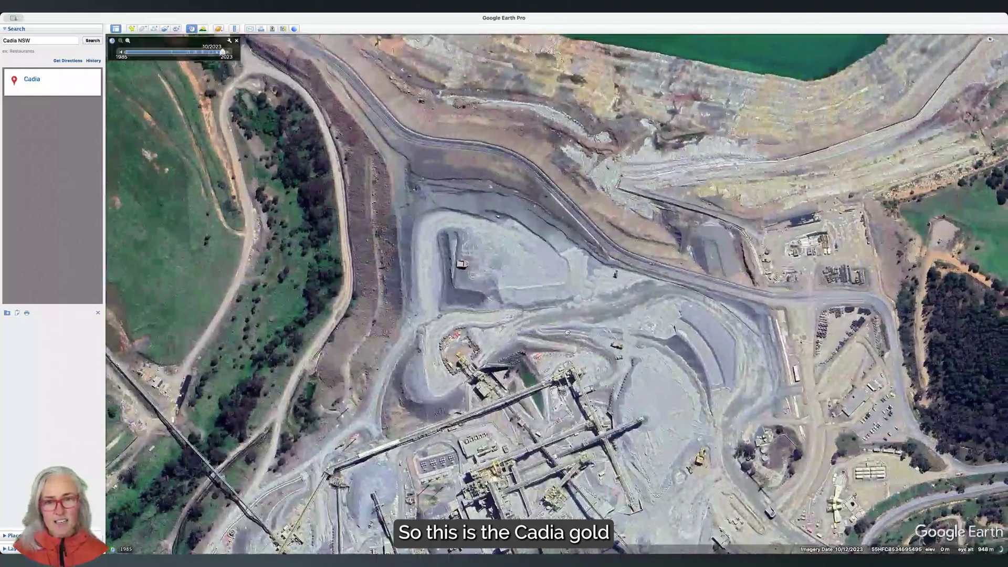
{"action": "scroll", "coordinate": [578, 324], "scroll_direction": "up", "scroll_amount": 3}
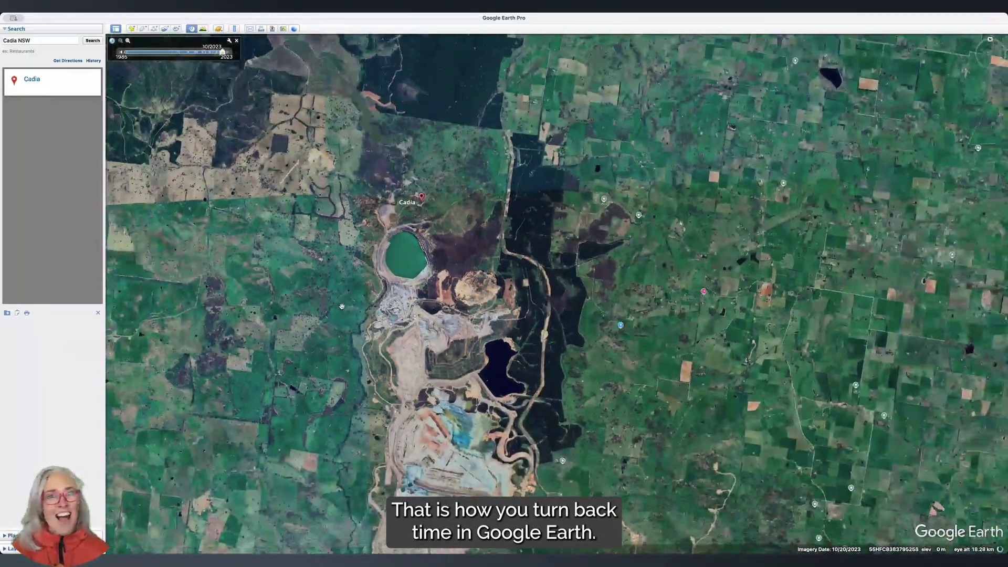
Zoom out to about 267 km eye altitude and shift the map east over central New South Wales
{"action": "scroll", "coordinate": [345, 308], "scroll_direction": "down", "scroll_amount": 3}
{"action": "scroll", "coordinate": [337, 257], "scroll_direction": "down", "scroll_amount": 3}
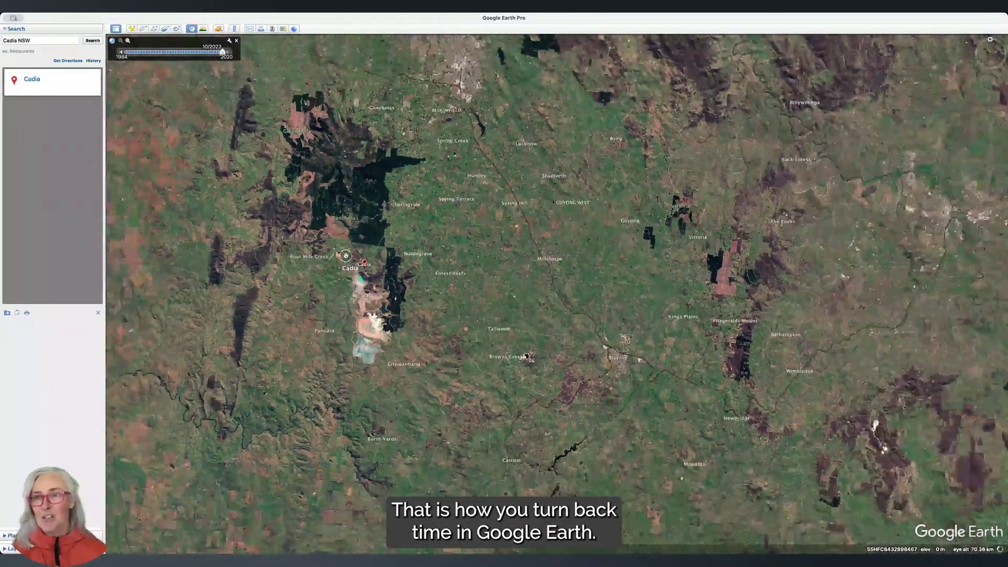
{"action": "scroll", "coordinate": [408, 272], "scroll_direction": "down", "scroll_amount": 5}
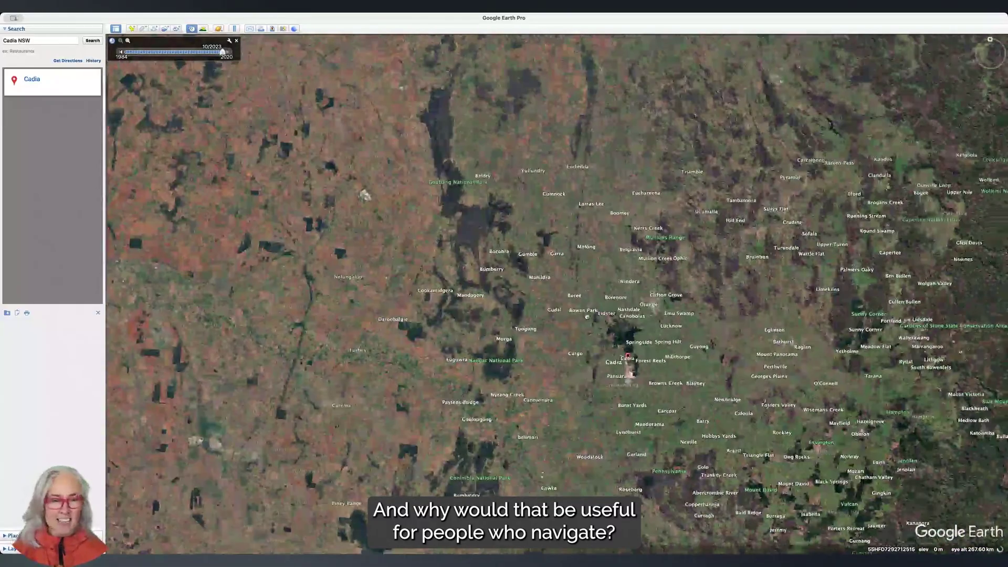
{"action": "left_click_drag", "start_coordinate": [587, 316], "coordinate": [535, 317]}
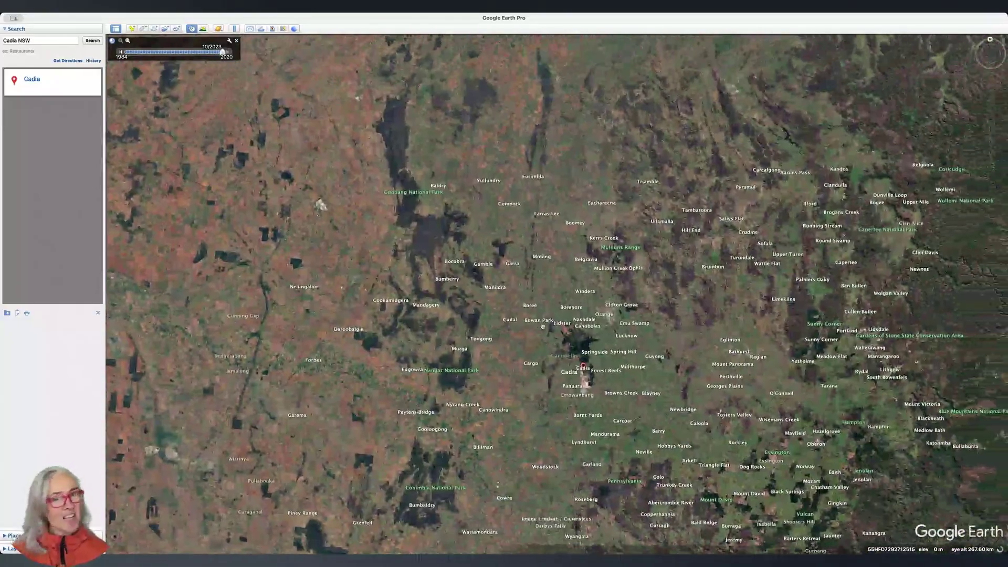